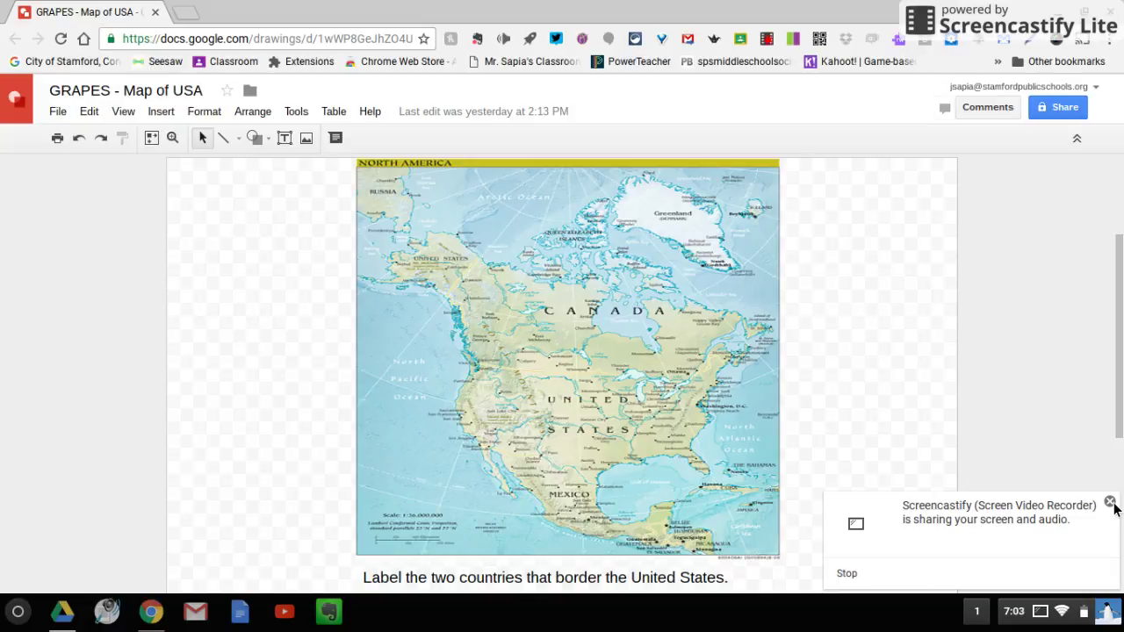
# Dismiss the screen-sharing notification and select text in the first two instruction lines
pyautogui.click(1110, 503)
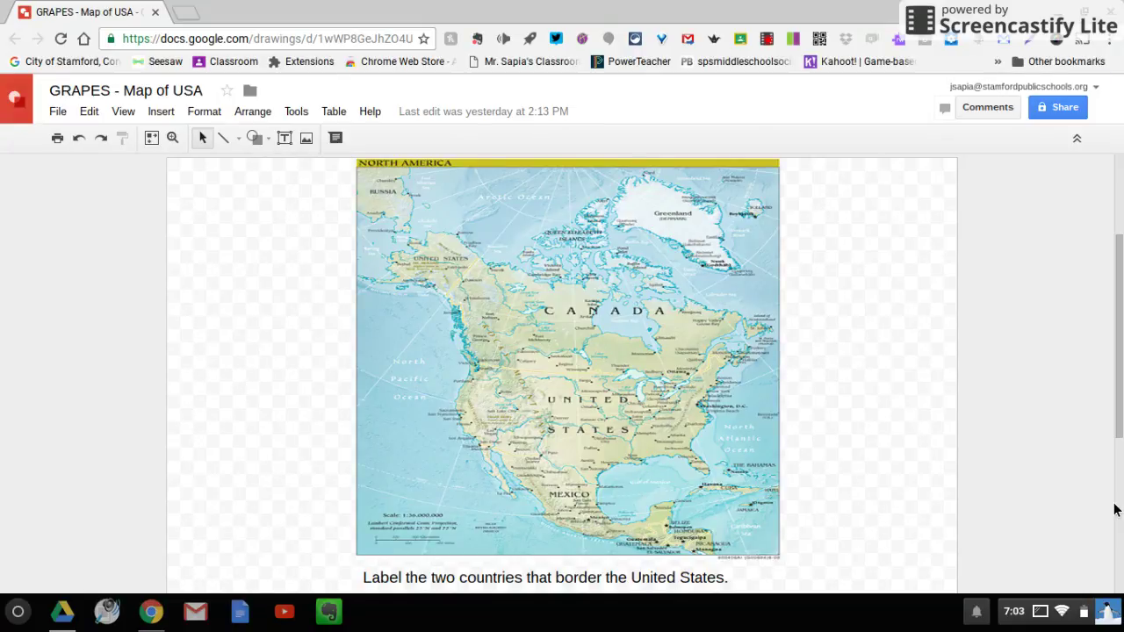
pyautogui.scroll(-5, 879, 396)
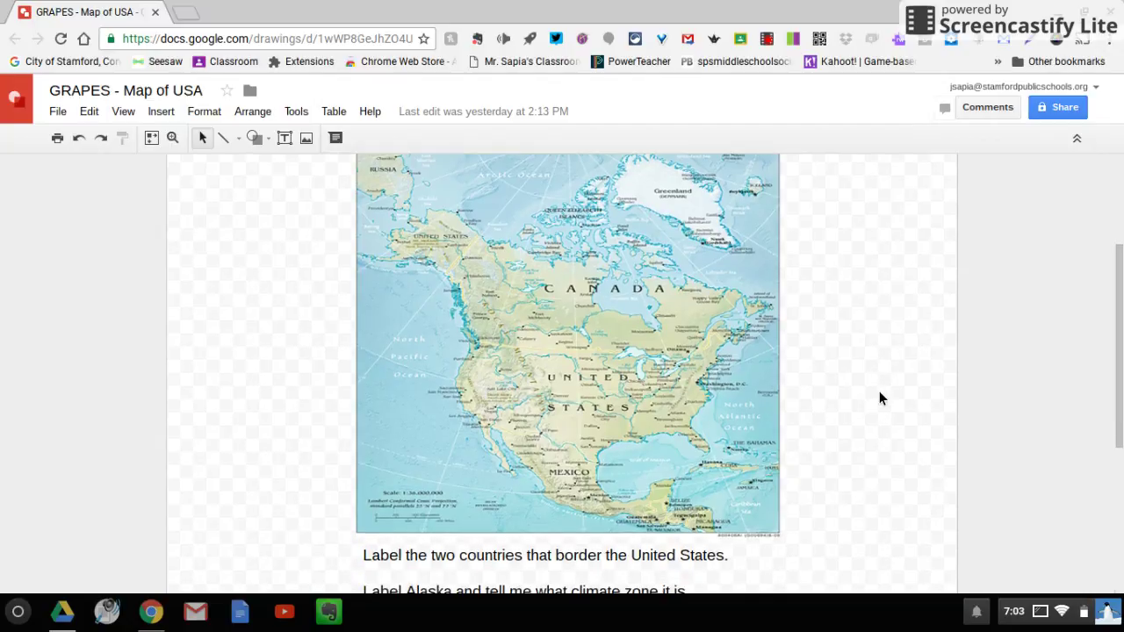
pyautogui.scroll(3, 880, 398)
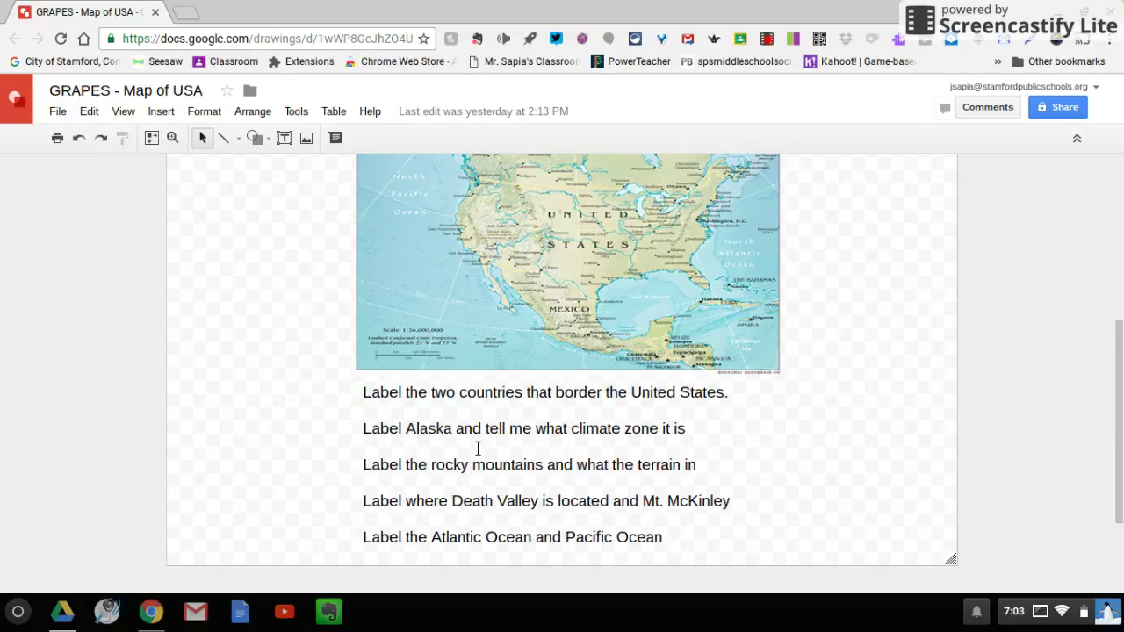
pyautogui.tripleClick(499, 400)
pyautogui.doubleClick(498, 400)
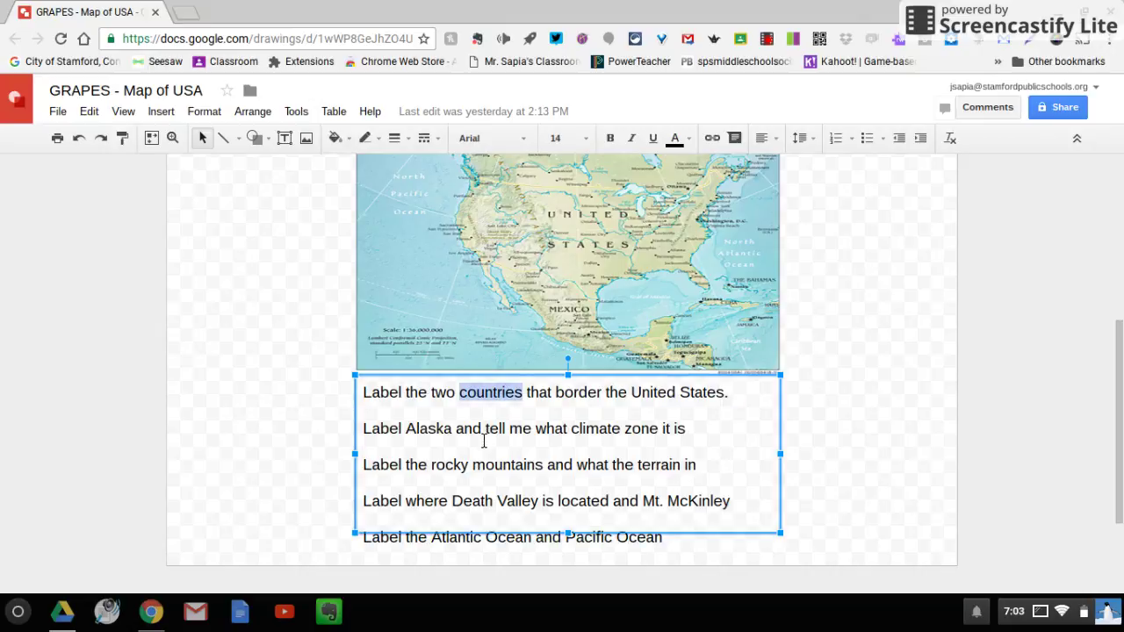
pyautogui.doubleClick(484, 439)
pyautogui.doubleClick(484, 439)
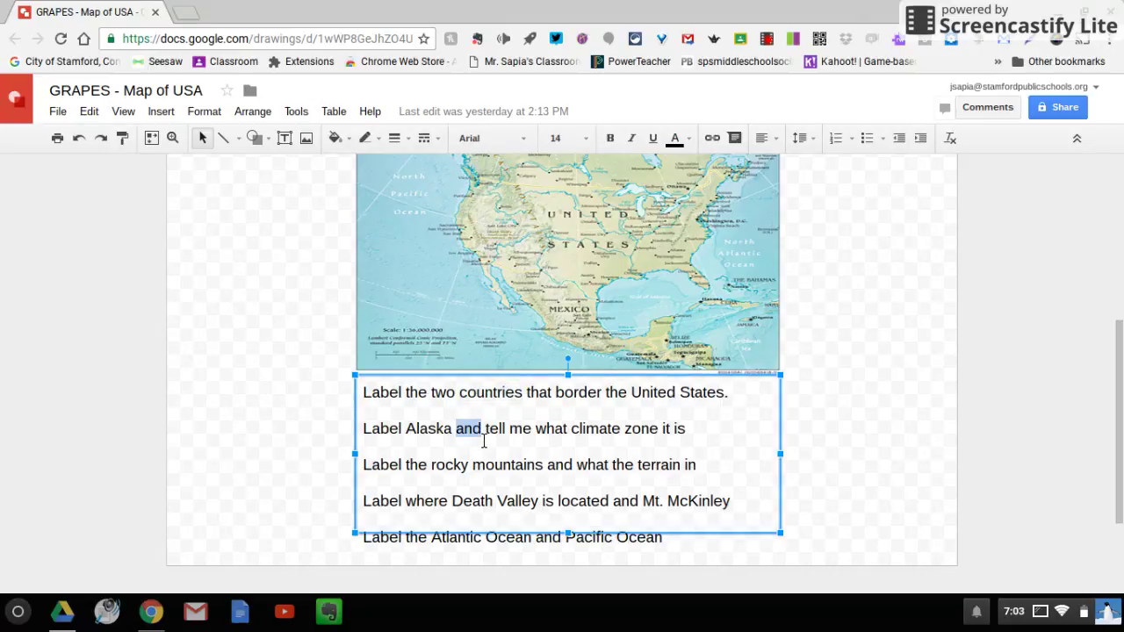
pyautogui.tripleClick(483, 439)
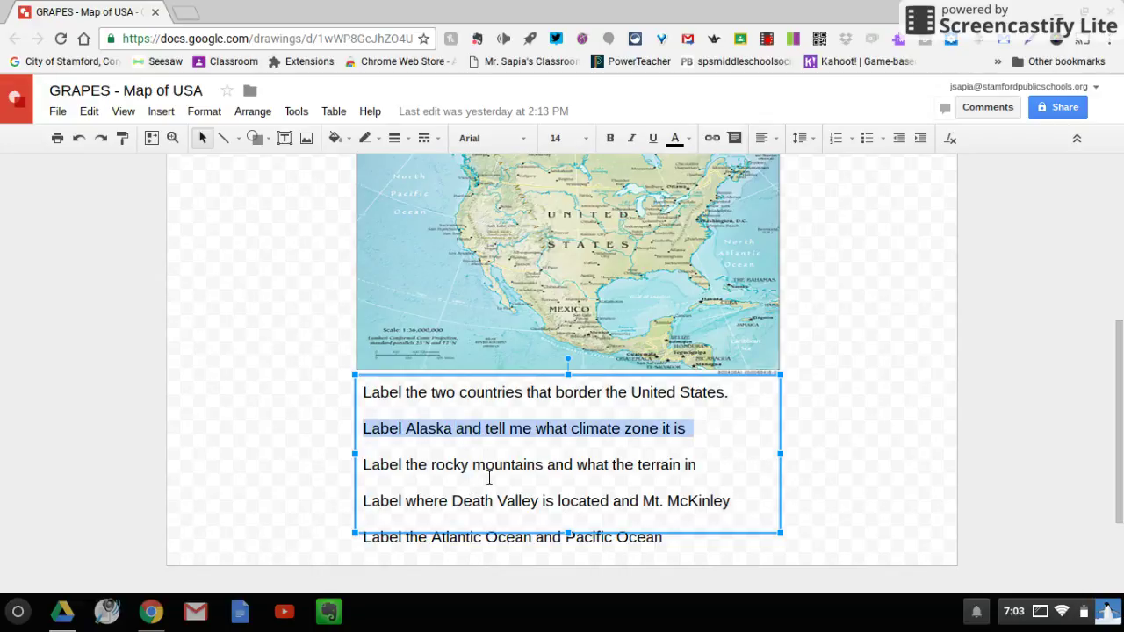
# Change the third instruction's ending from 'terrain in' to 'what the terrain is'
pyautogui.click(707, 475)
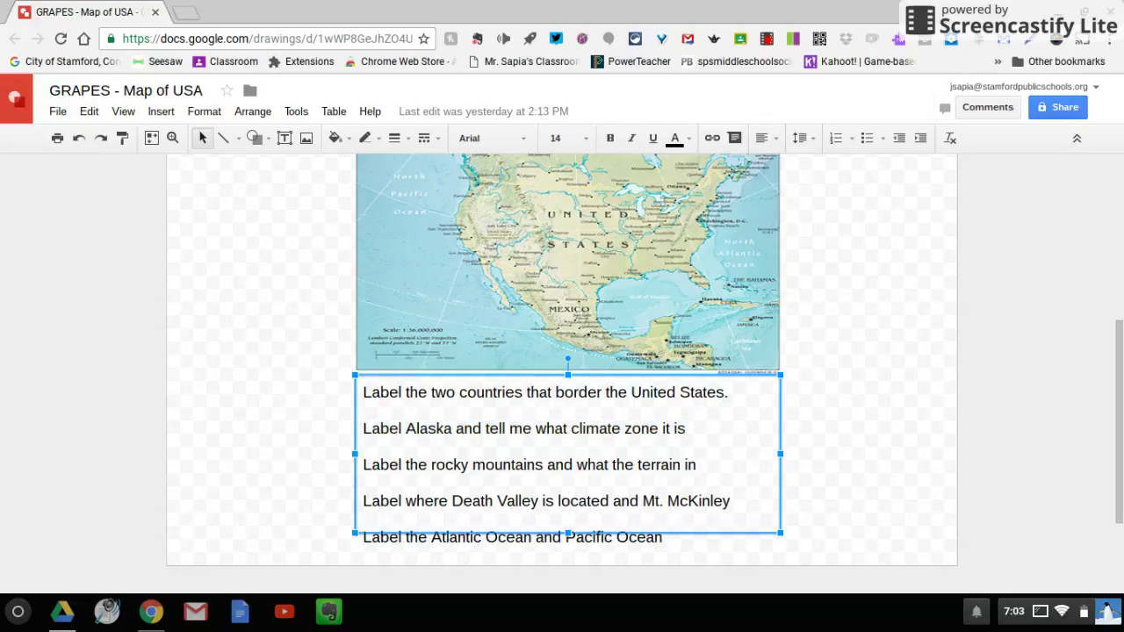
pyautogui.press('BackSpace')
pyautogui.press('BackSpace')
pyautogui.write('is')
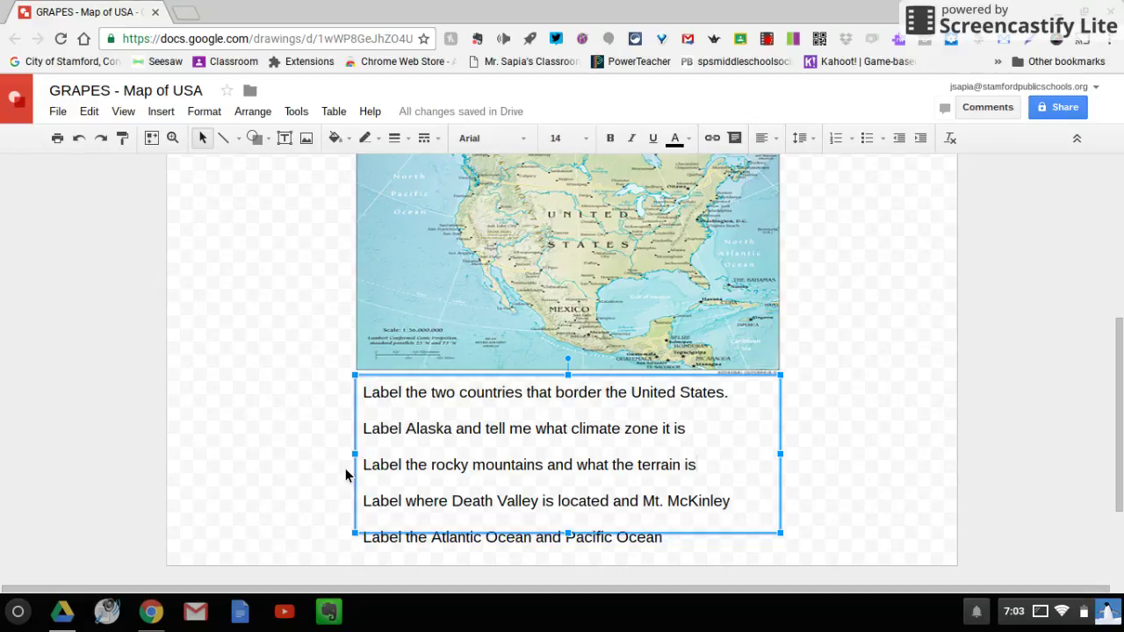
pyautogui.click(245, 439)
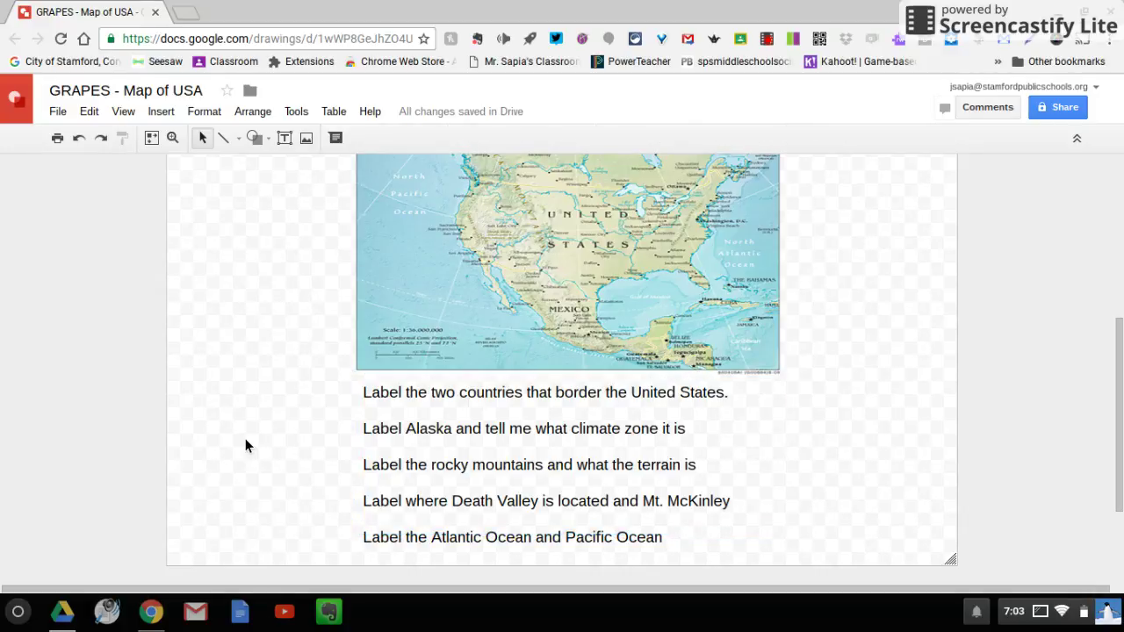
# Pick Arrow from the Line tool's list of line types
pyautogui.scroll(3, 245, 443)
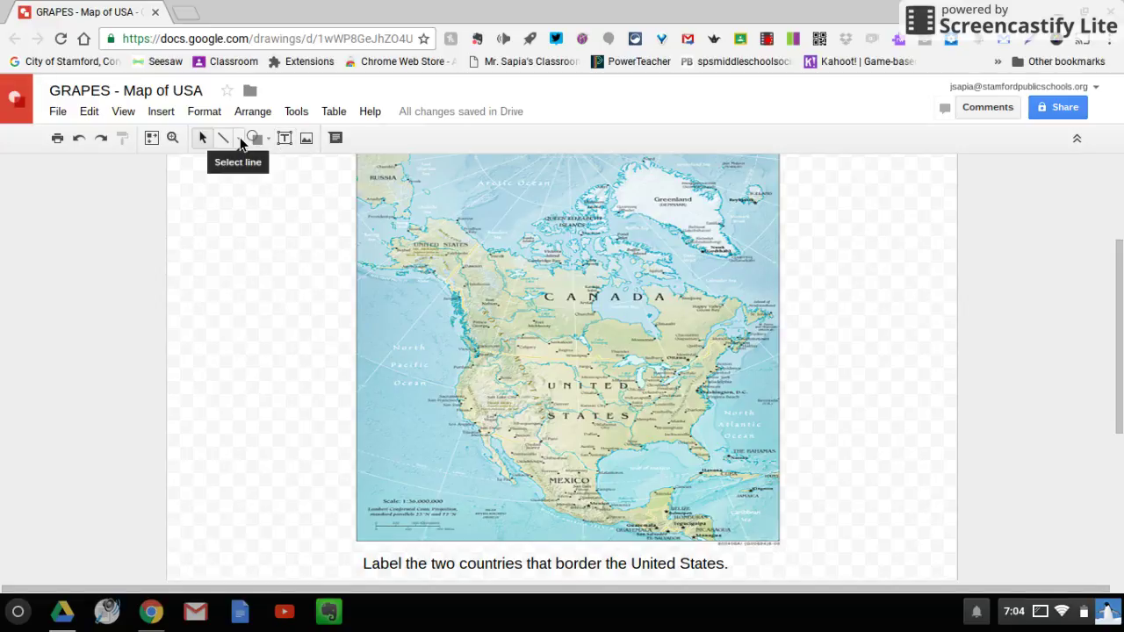
pyautogui.click(240, 138)
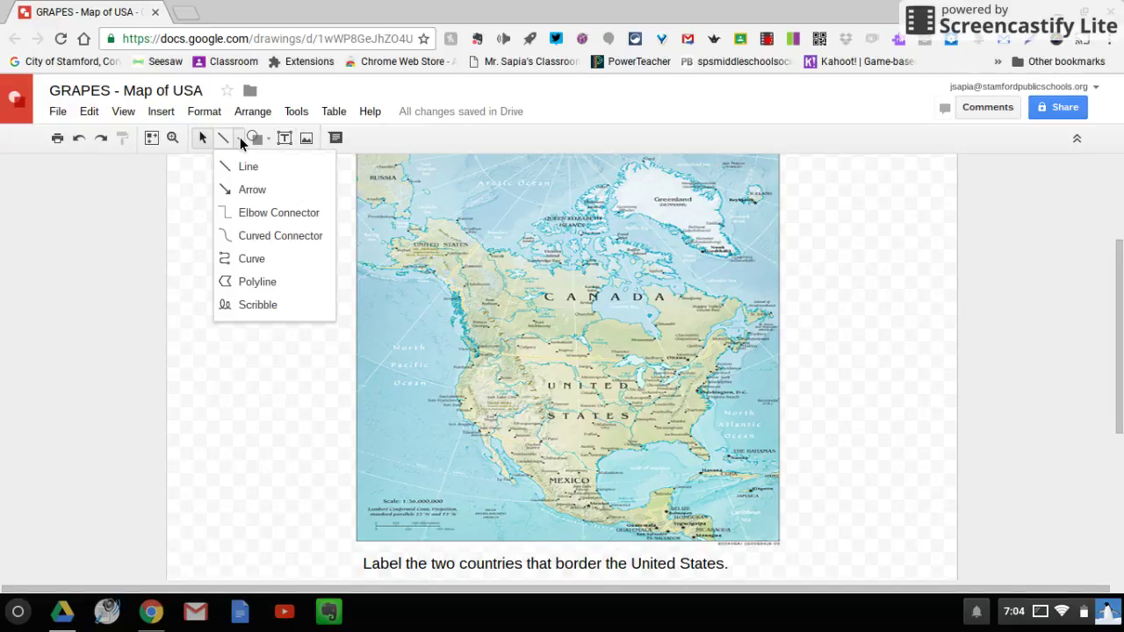
pyautogui.click(251, 190)
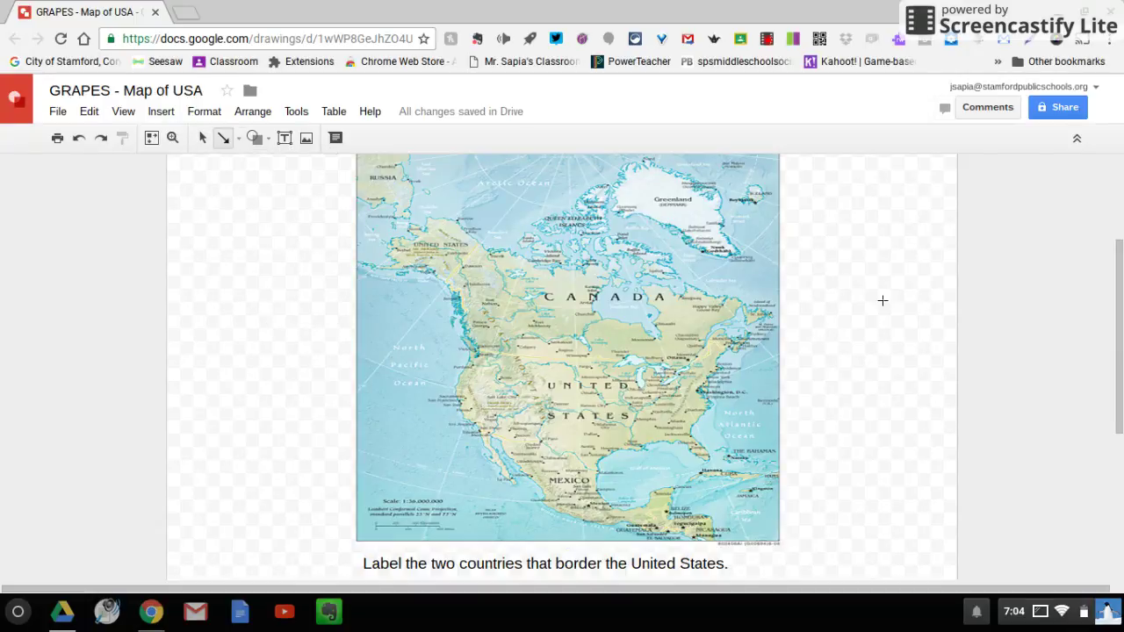
# Draw an arrow from Greenland rightward to just past the map's right edge
pyautogui.scroll(-3, 882, 301)
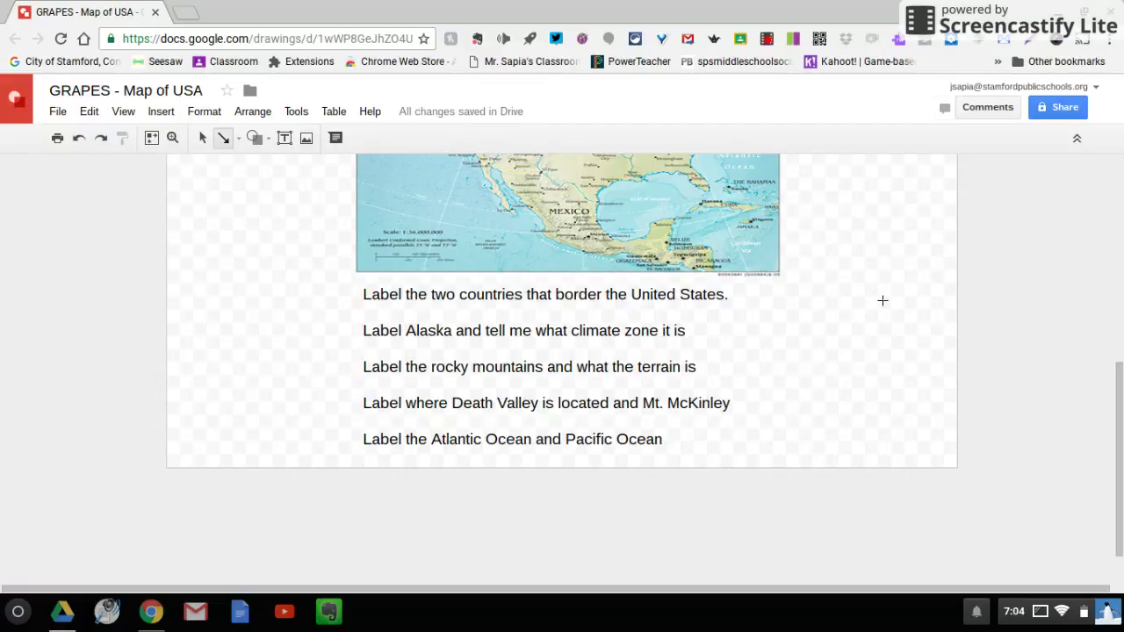
pyautogui.scroll(5, 883, 301)
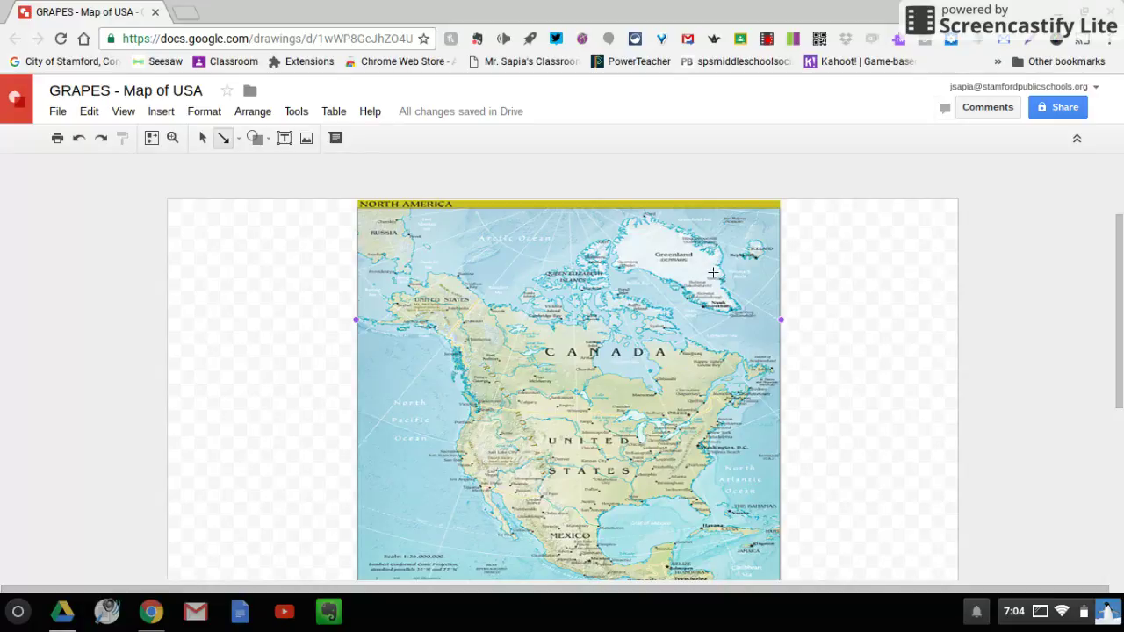
pyautogui.moveTo(713, 273); pyautogui.dragTo(831, 280)
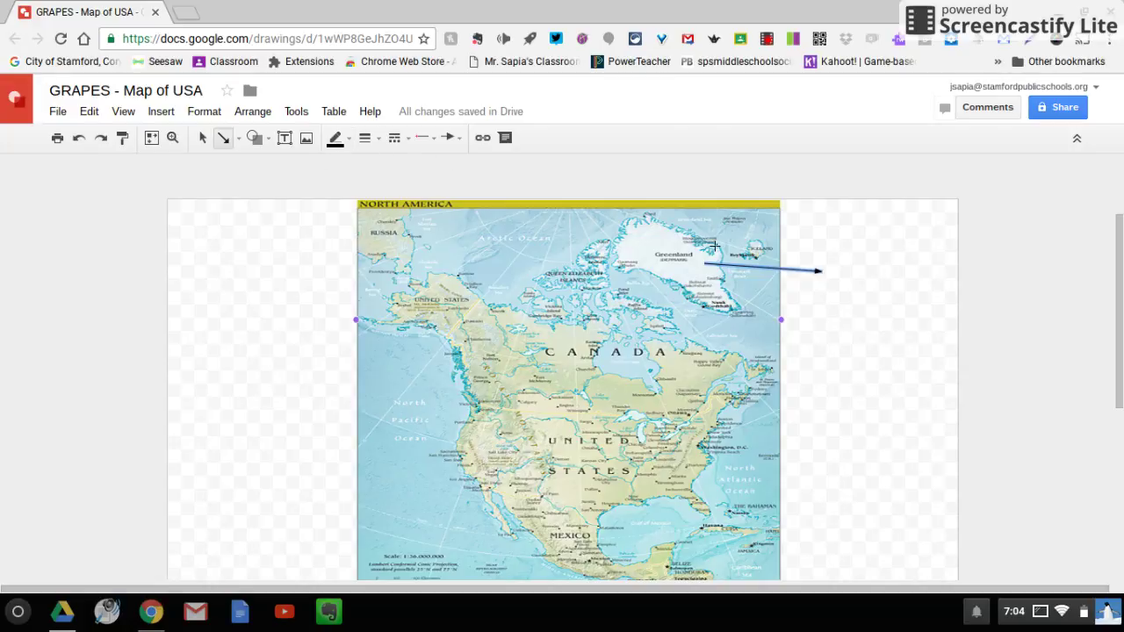
pyautogui.click(285, 142)
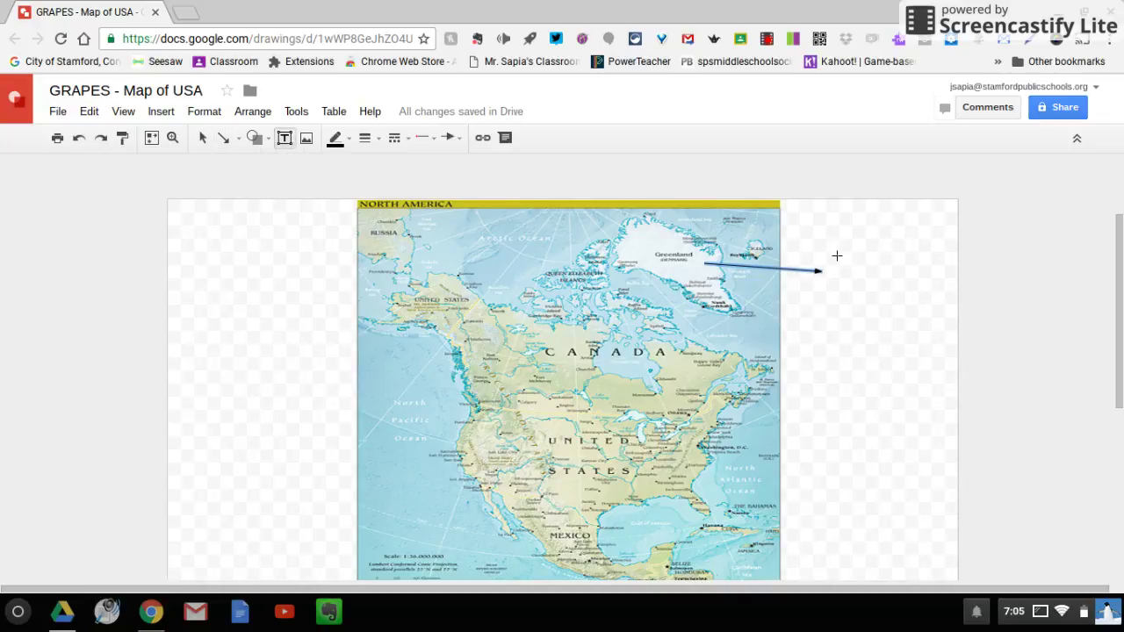
# Add a text box at the arrow tip reading 'Greenland is a polar climate zone.'
pyautogui.moveTo(840, 257); pyautogui.dragTo(953, 299)
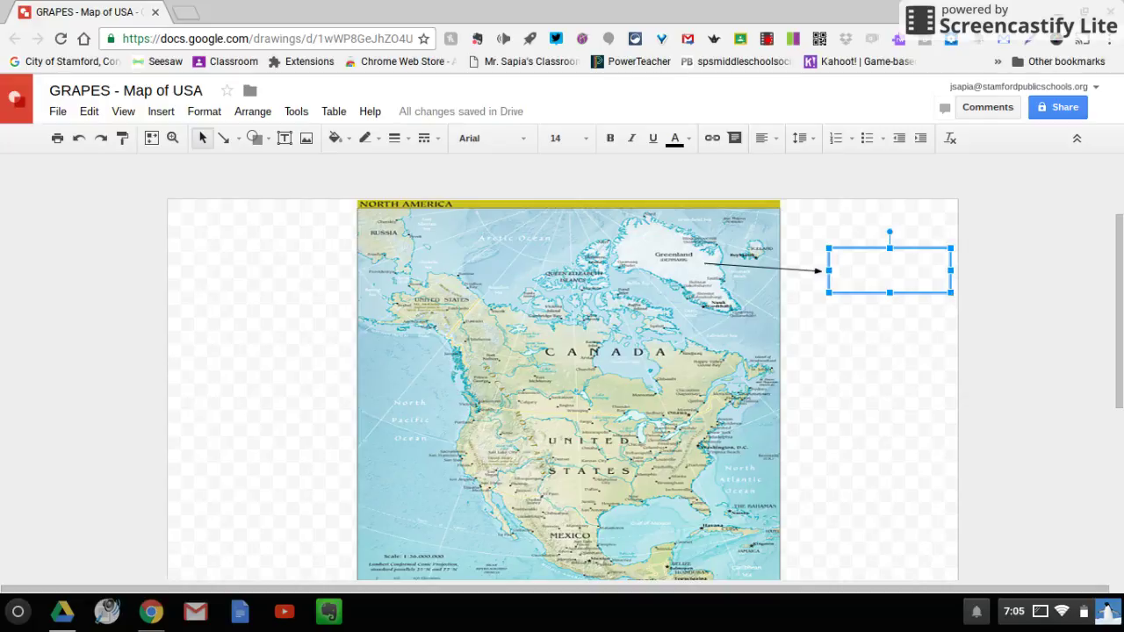
pyautogui.write('Greenland i')
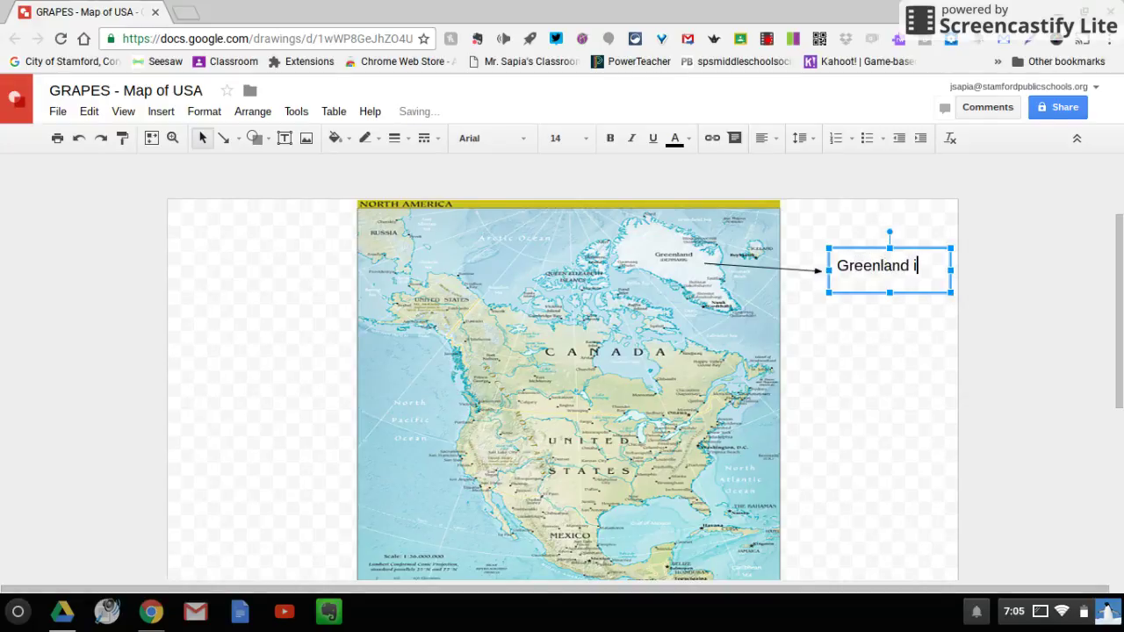
pyautogui.write('s a polar climat')
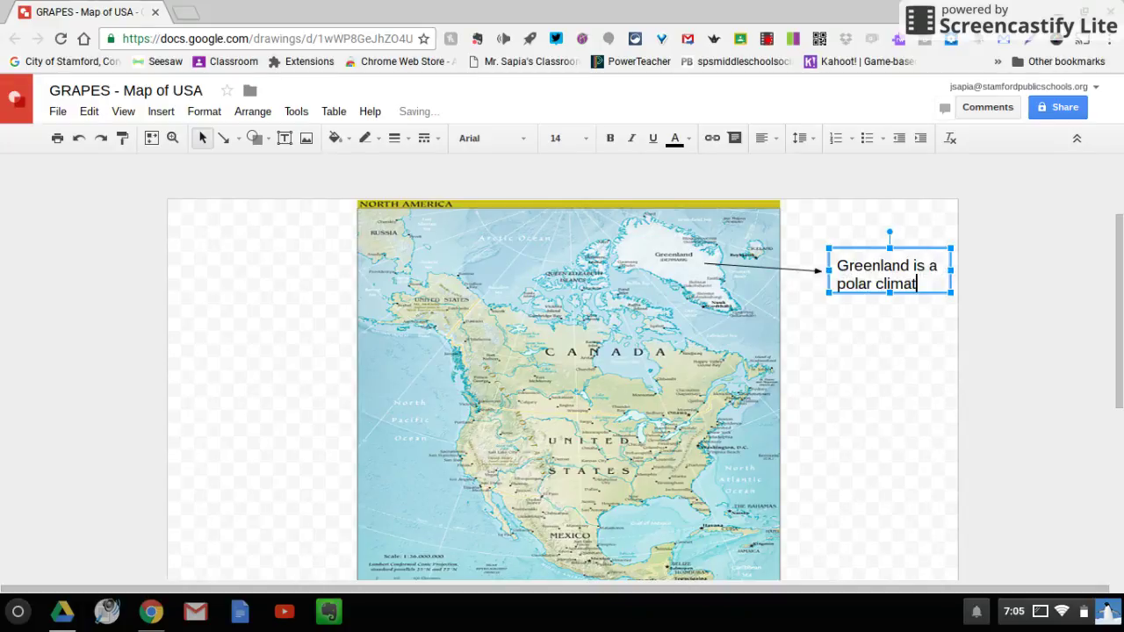
pyautogui.write('e zone.')
pyautogui.click(843, 273)
# Set the Greenland label's font size to 10
pyautogui.moveTo(844, 272); pyautogui.dragTo(893, 303)
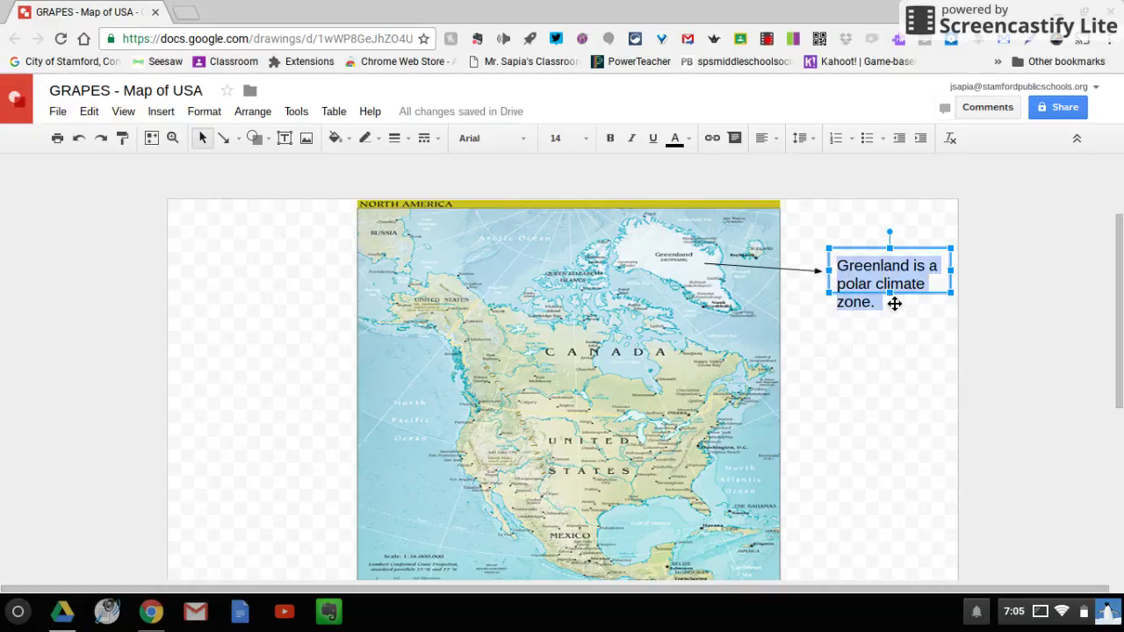
pyautogui.click(591, 142)
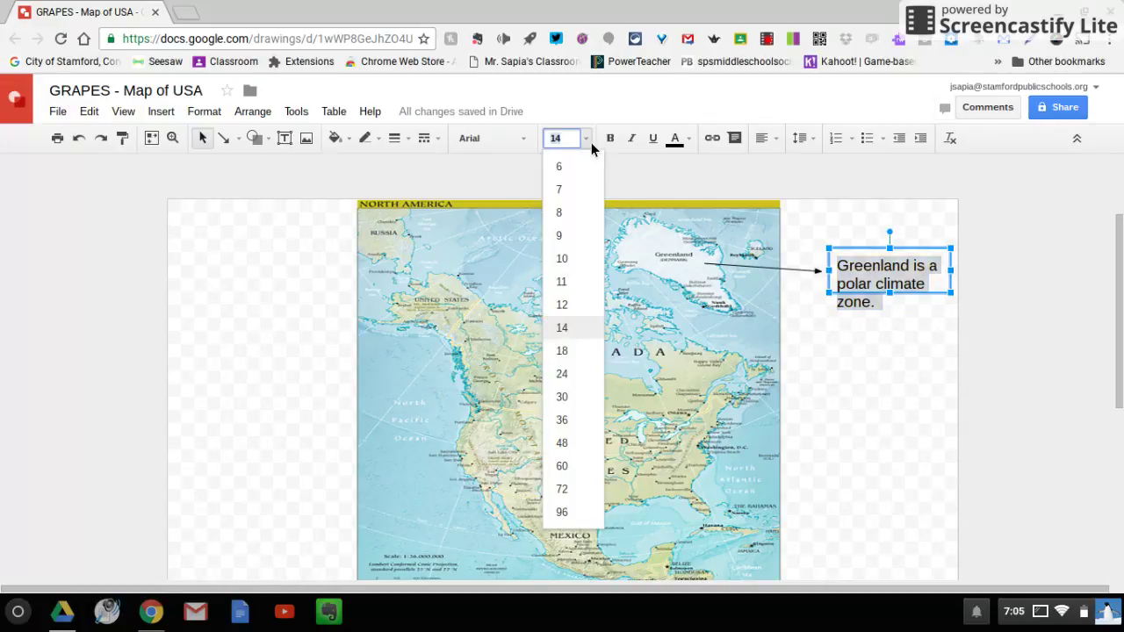
pyautogui.click(562, 260)
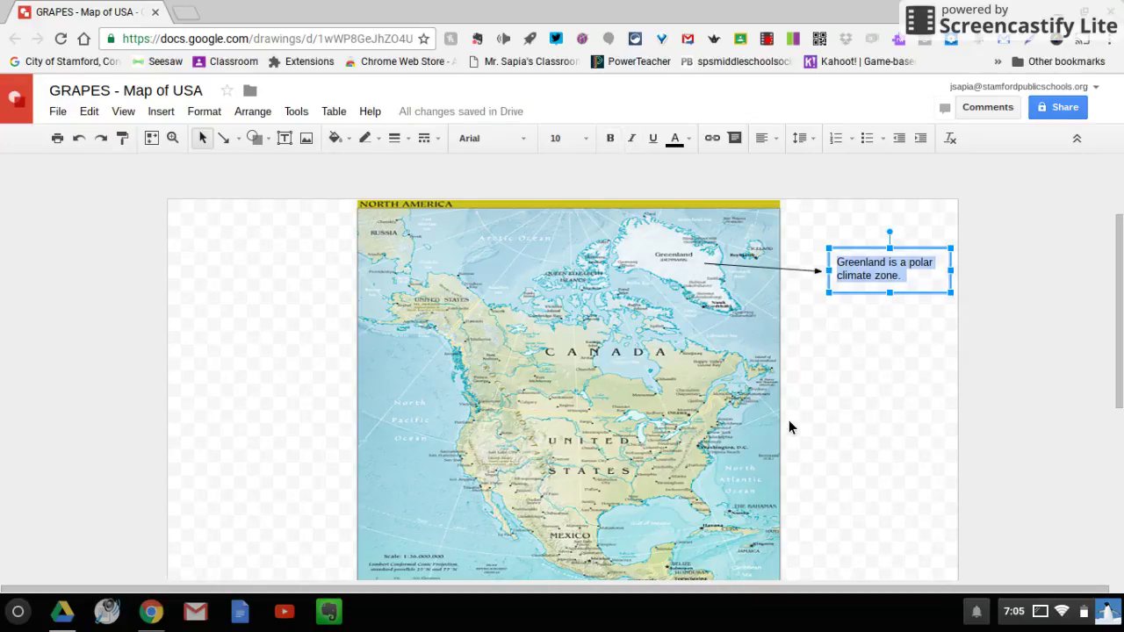
pyautogui.click(856, 361)
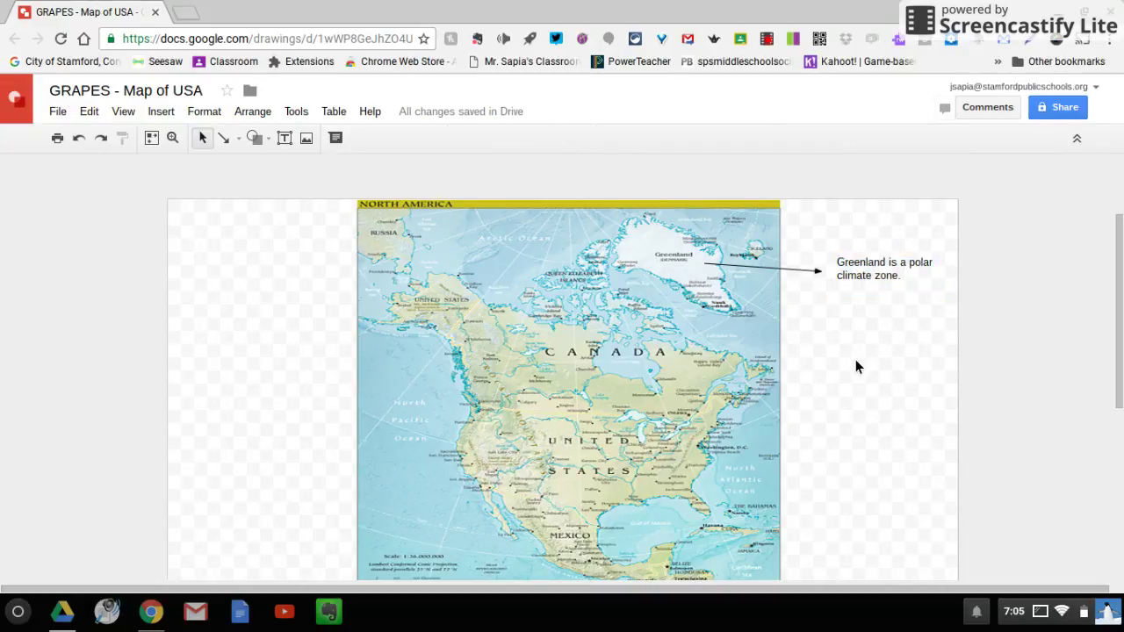
pyautogui.click(273, 147)
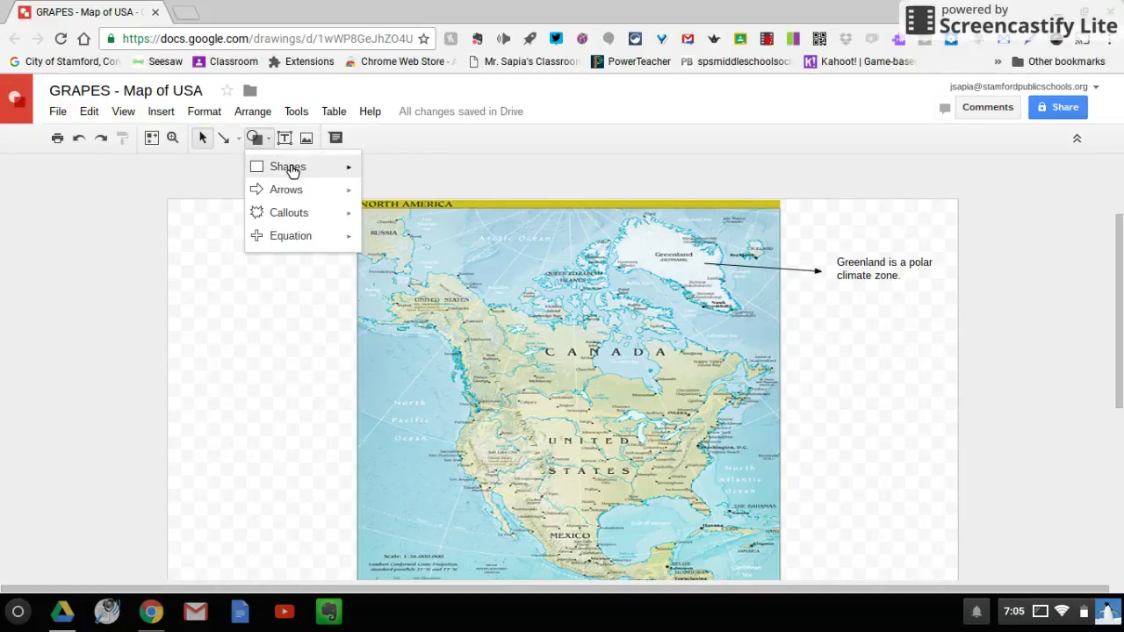
pyautogui.moveTo(293, 171)
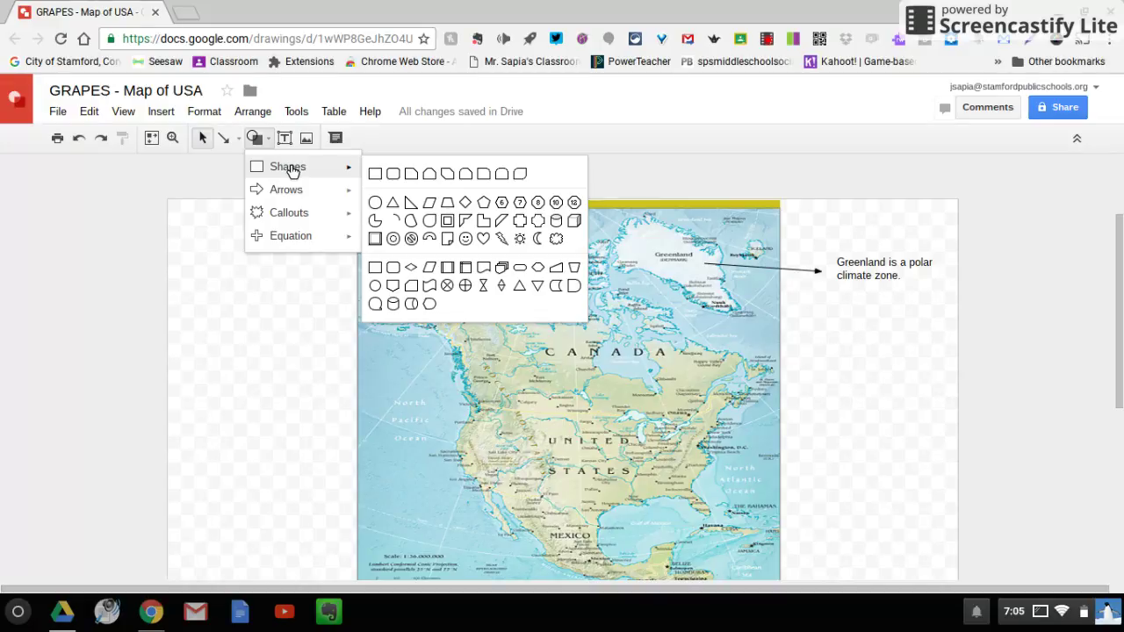
pyautogui.moveTo(290, 195)
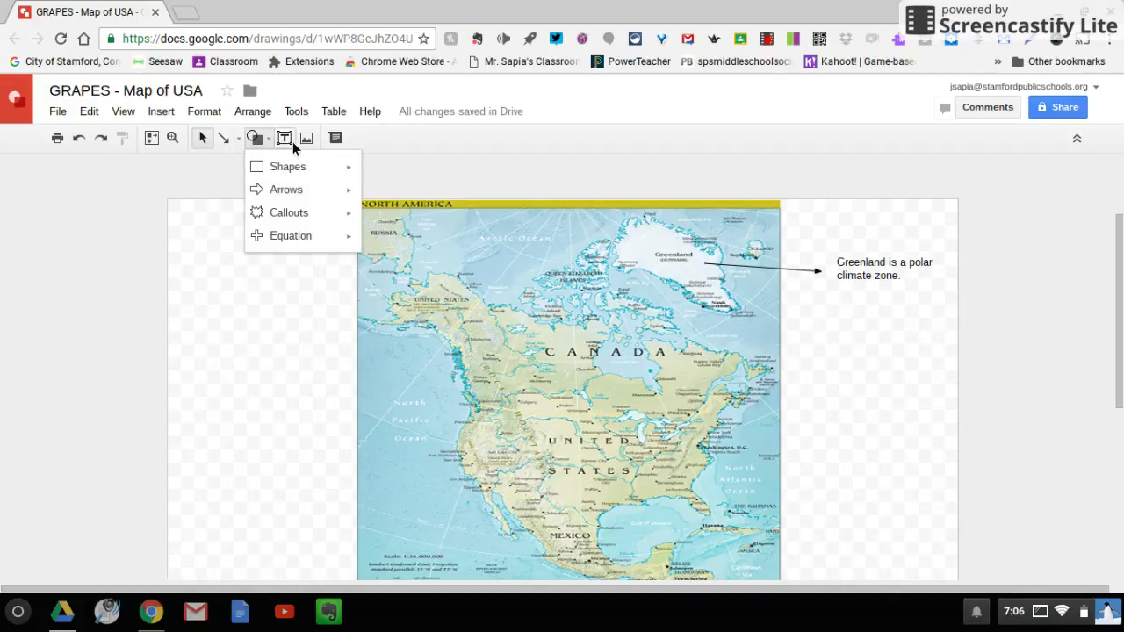
# Close the Shape menu without adding a shape and scroll down to the instructions
pyautogui.click(375, 244)
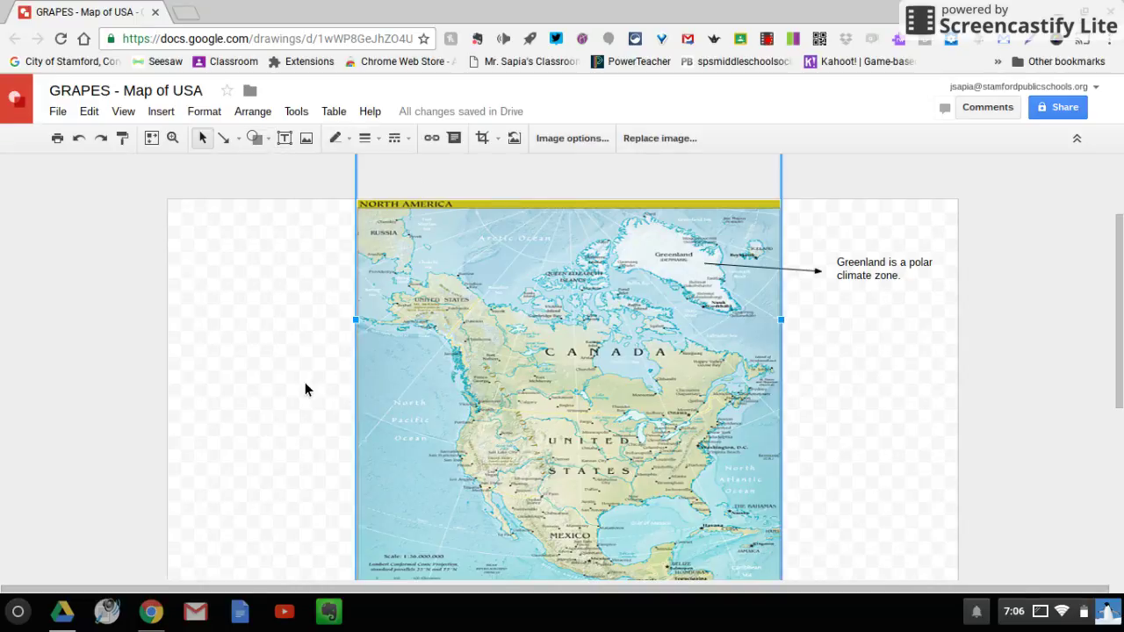
pyautogui.scroll(-5, 306, 384)
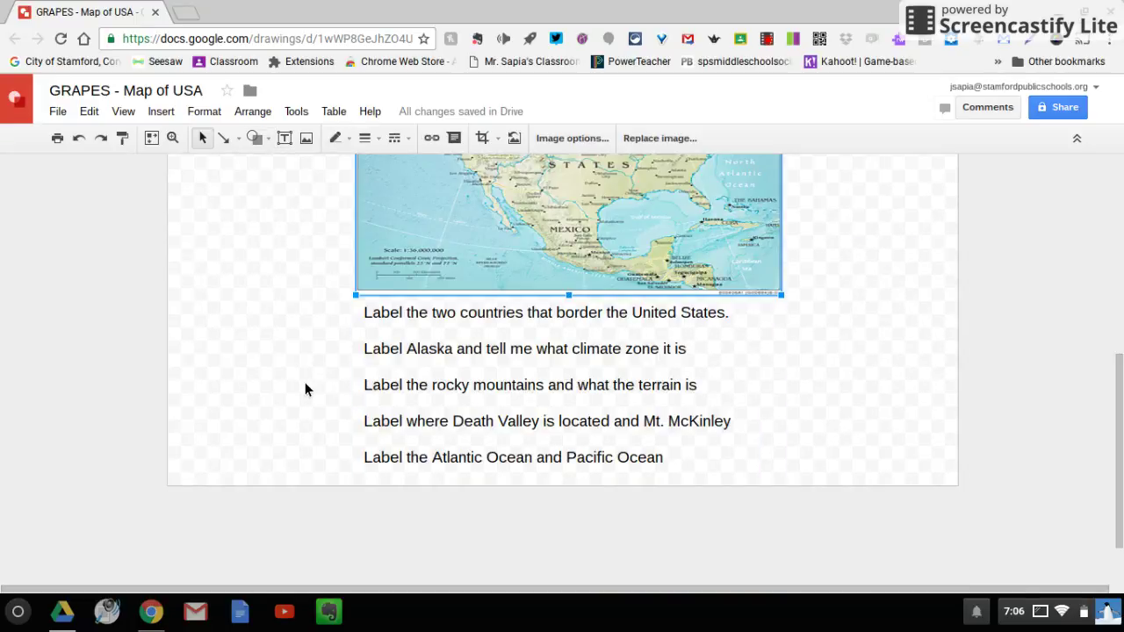